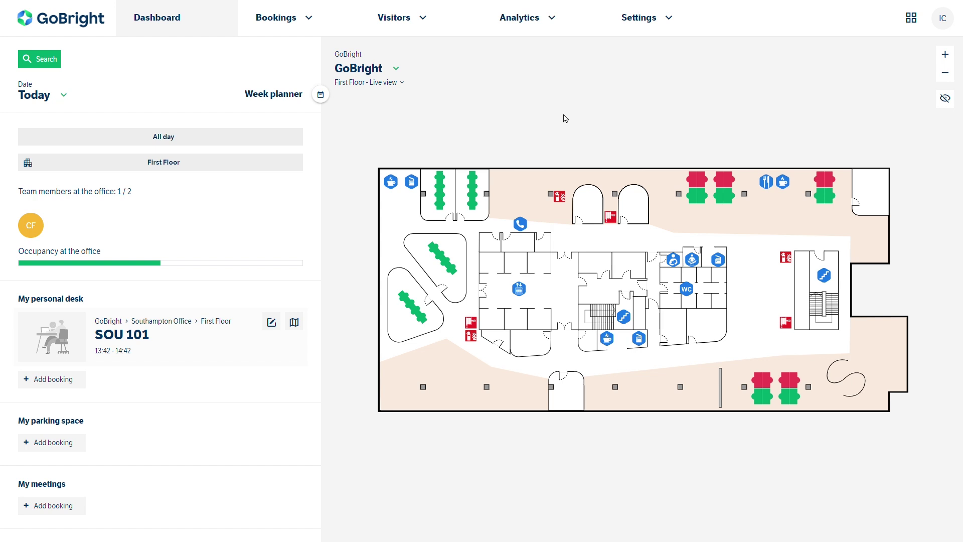
- Open the Park settings and start a new parking profile named Office Parking
left_click(639, 21)
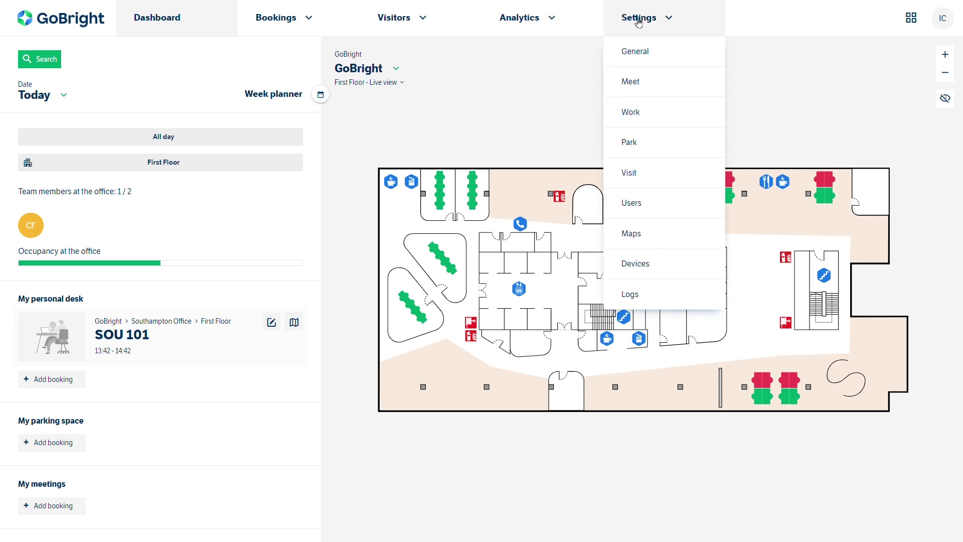
left_click(642, 149)
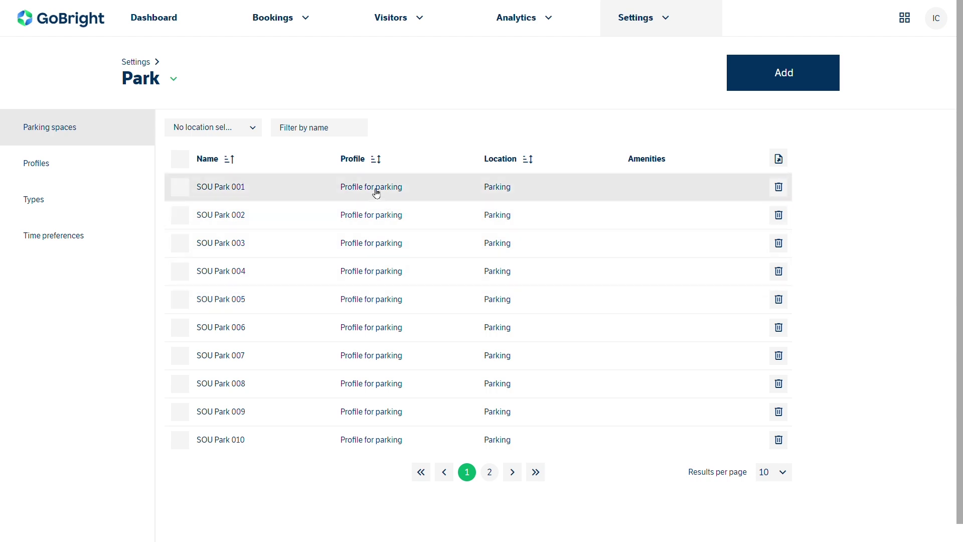
left_click(39, 168)
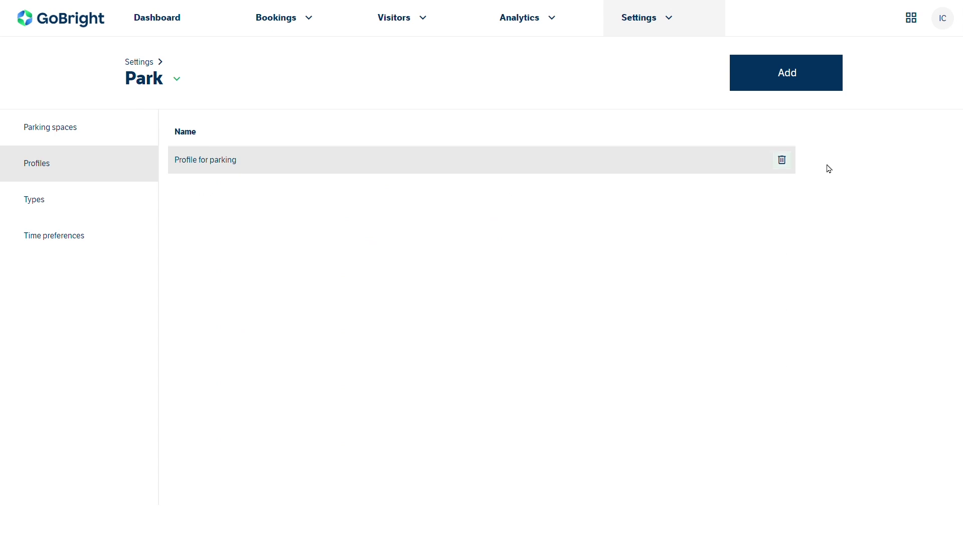
left_click(791, 81)
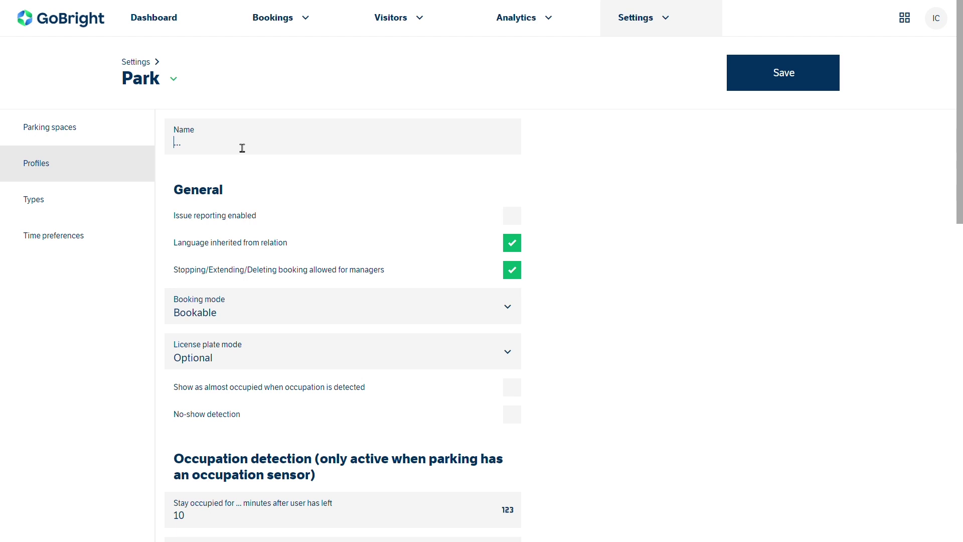
type("Office Parking")
- Review the new profile's manager booking permission, booking mode and license plate mode options, keeping Bookable and Optional selected
scroll(626, 223, "down", 4)
scroll(628, 225, "up", 2)
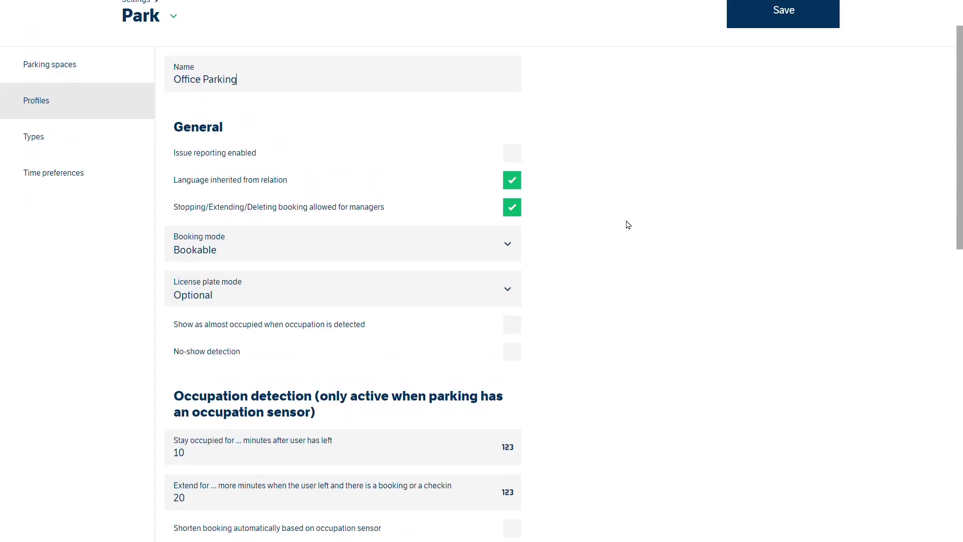
left_click_drag(175, 207, 400, 208)
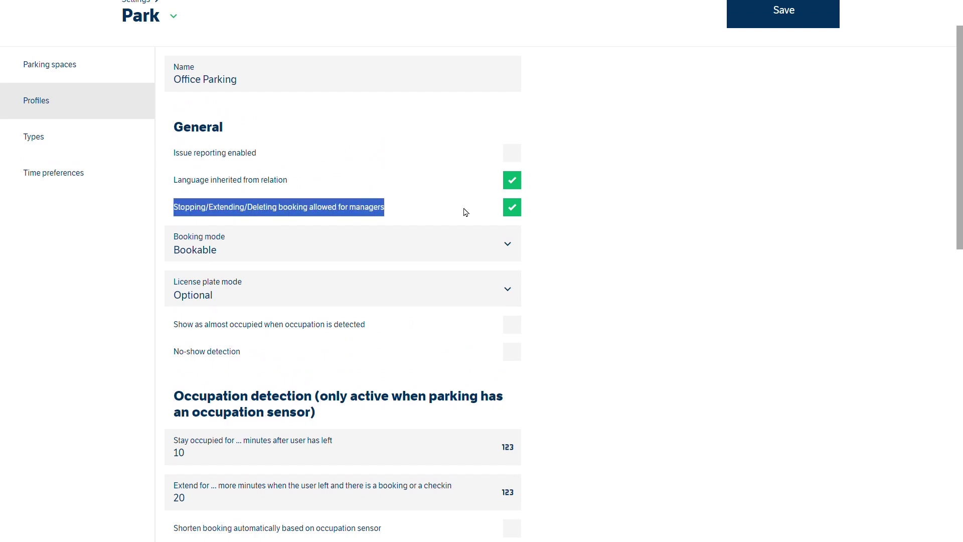
left_click(547, 215)
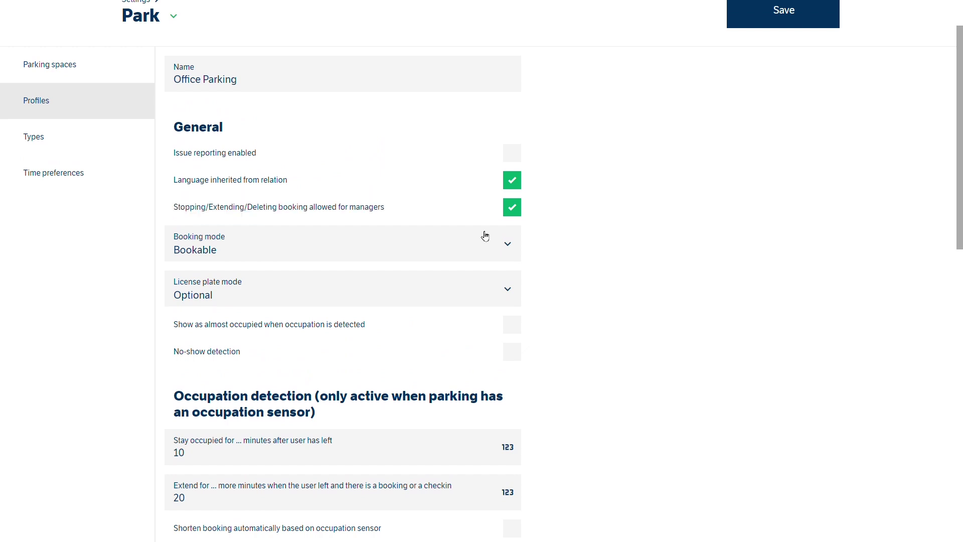
left_click(233, 252)
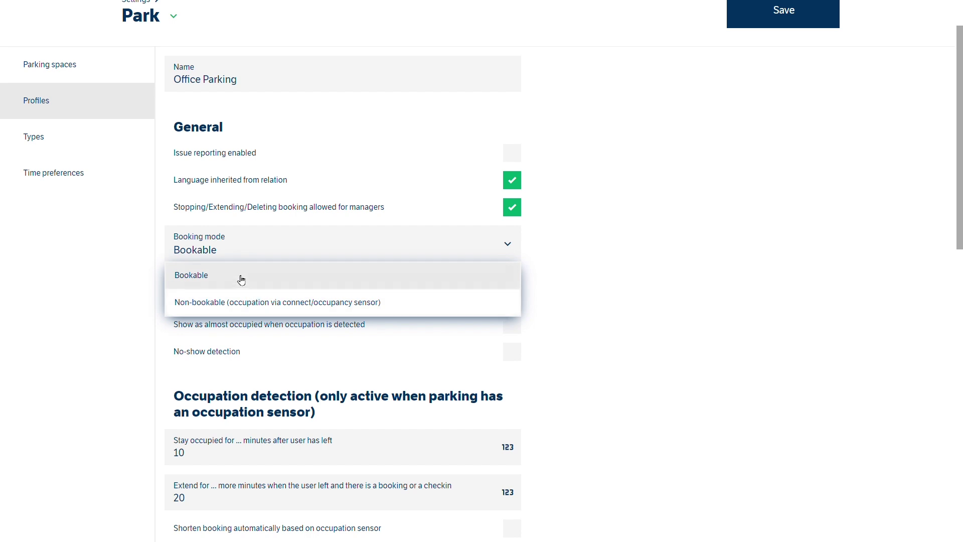
left_click(242, 279)
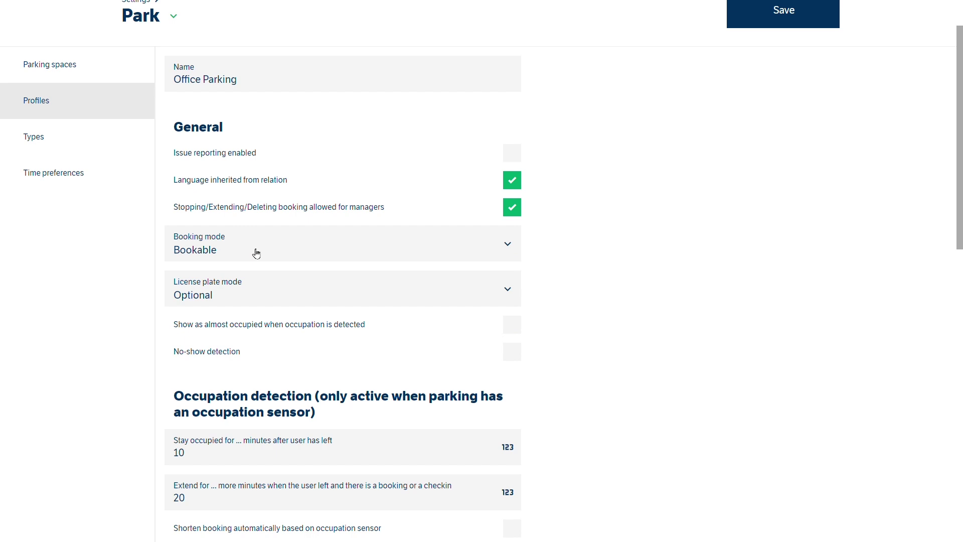
left_click(508, 293)
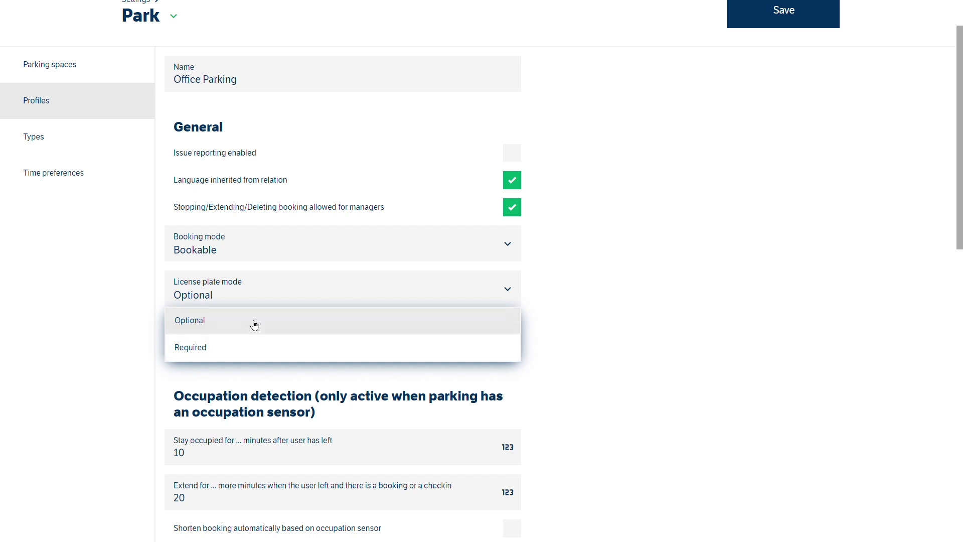
left_click(586, 289)
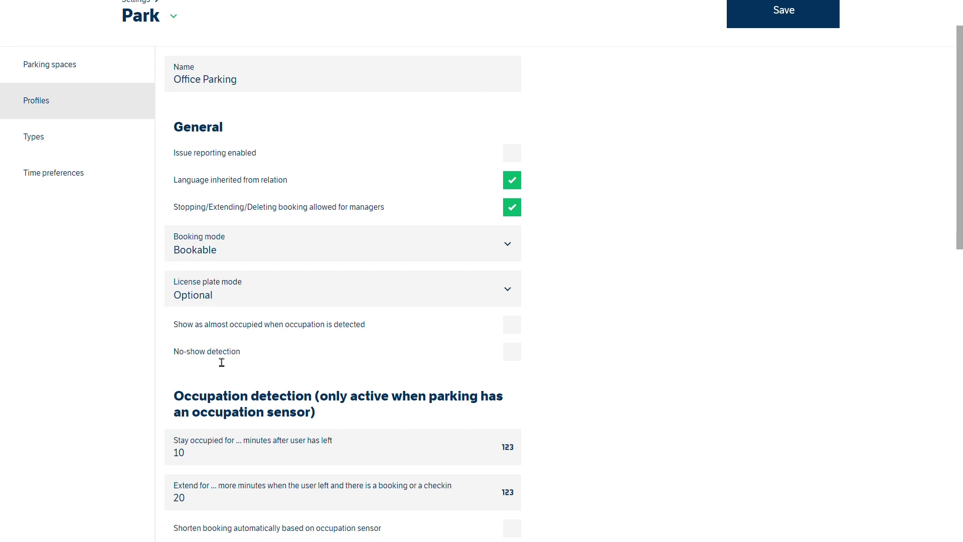
- Try no-show detection with booking confirmation by portal or app, and switch both options off again
left_click(520, 356)
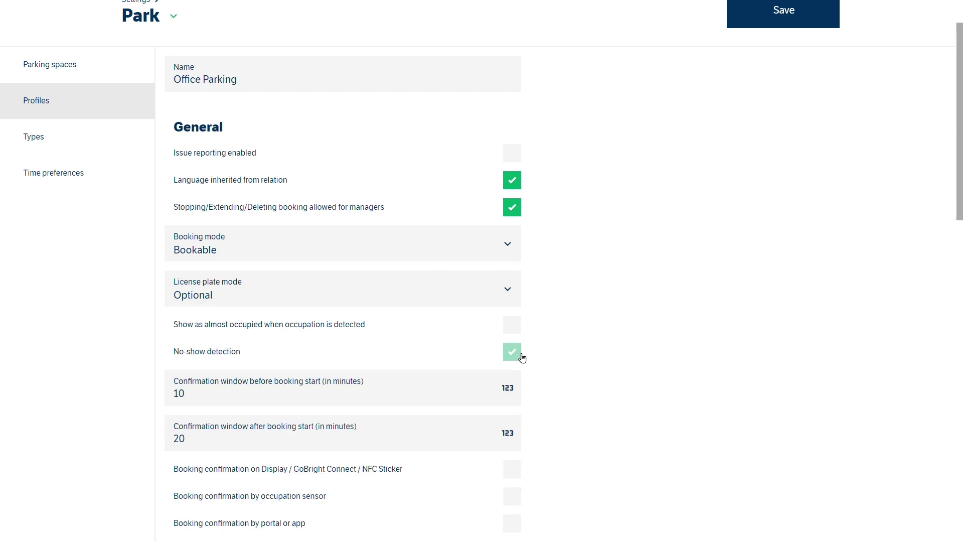
scroll(709, 273, "down", 4)
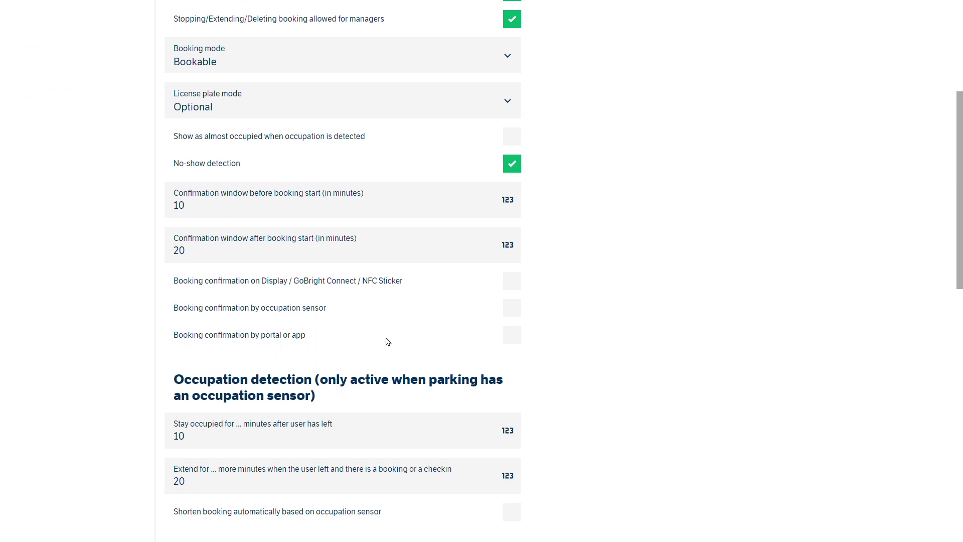
left_click(512, 340)
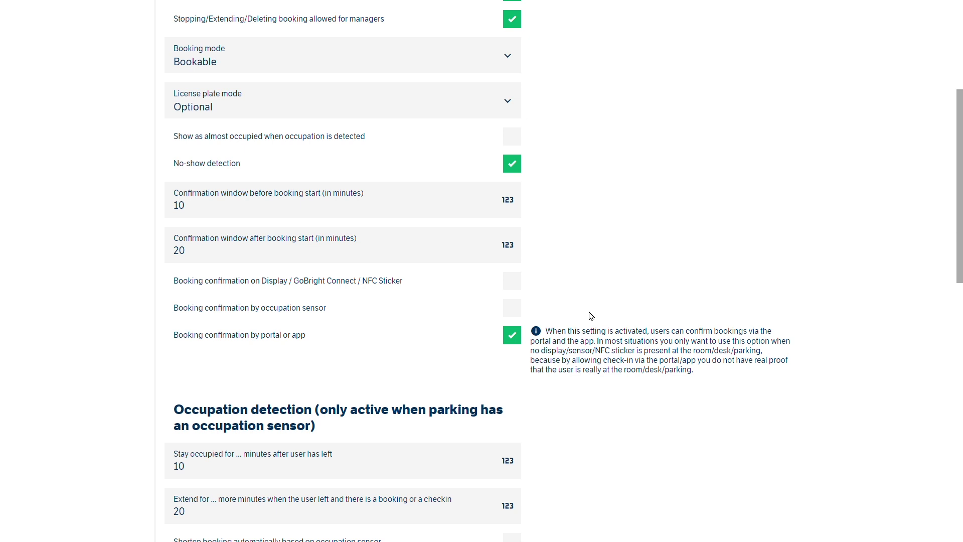
left_click(515, 344)
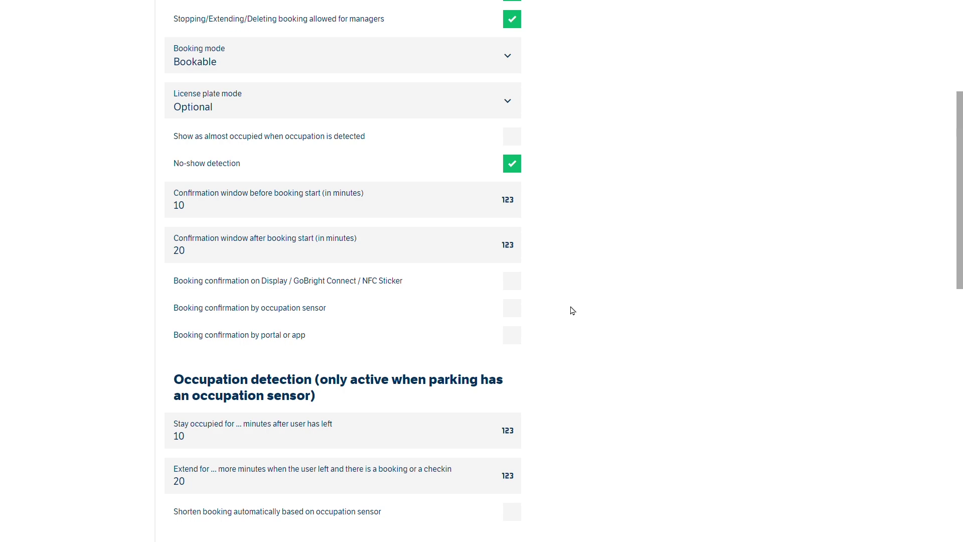
left_click(514, 165)
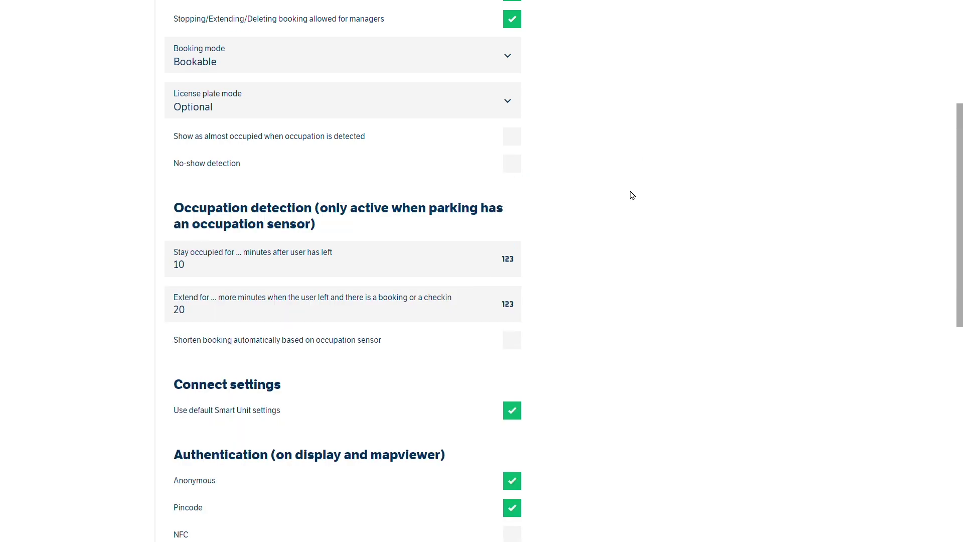
- Set Monday's opening hours to start at 07:00 and copy Monday's hours to the other weekdays
scroll(575, 213, "down", 6)
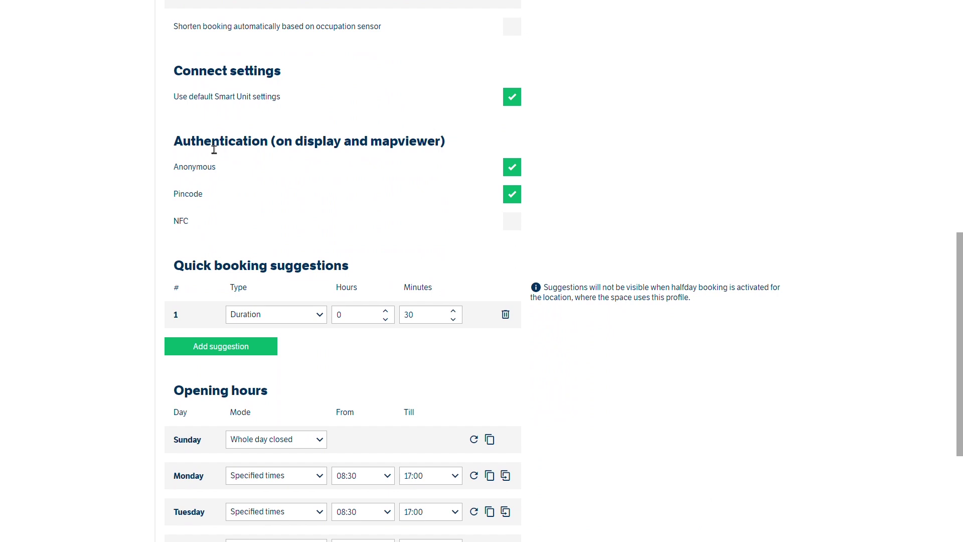
left_click_drag(186, 149, 461, 147)
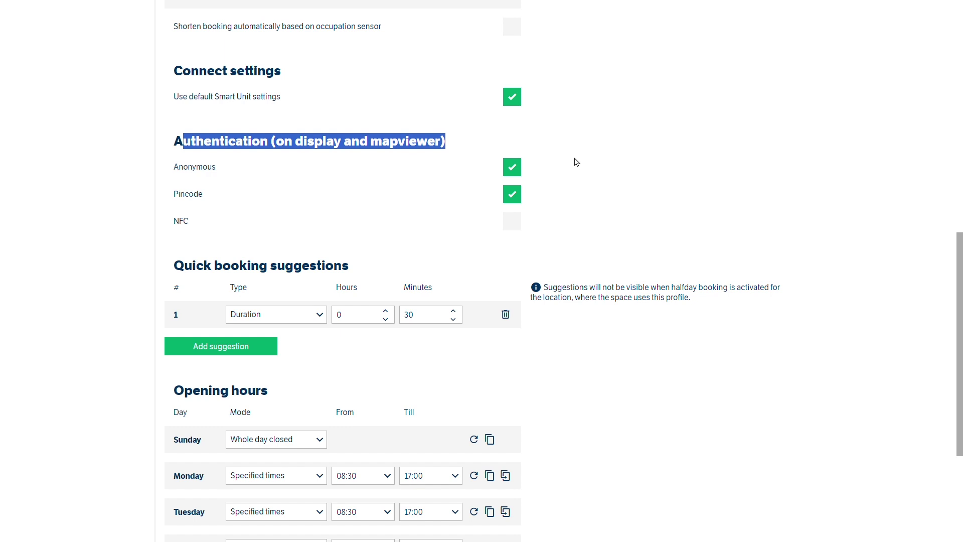
scroll(576, 160, "down", 2)
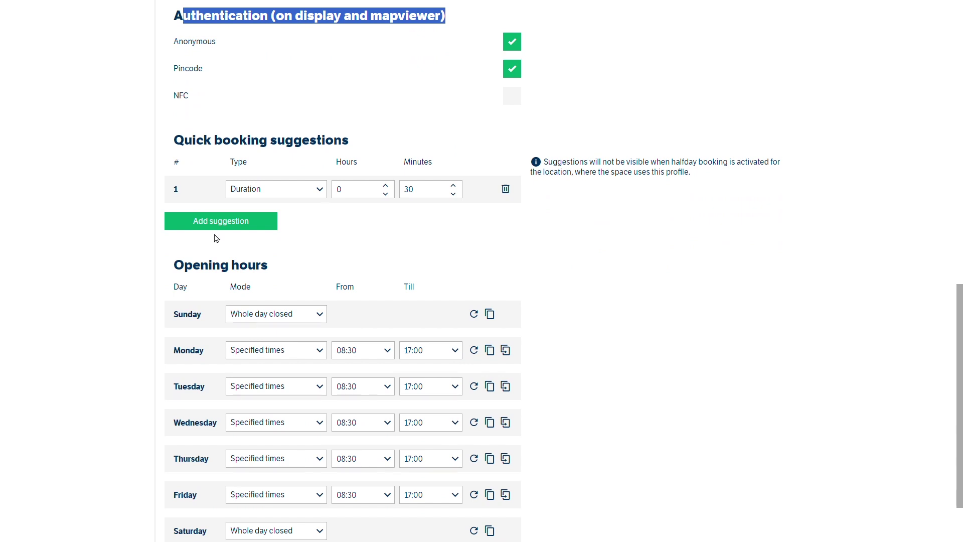
left_click(352, 226)
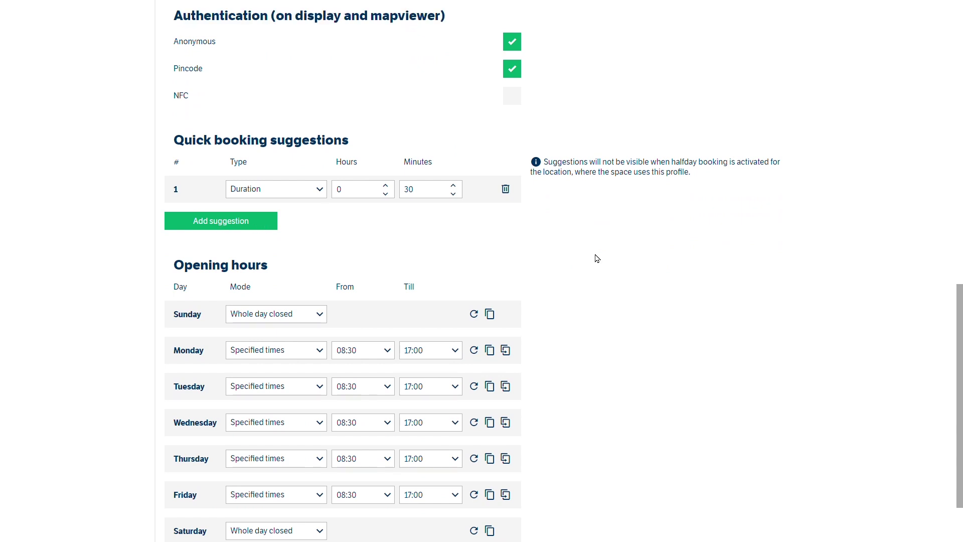
scroll(597, 258, "down", 2)
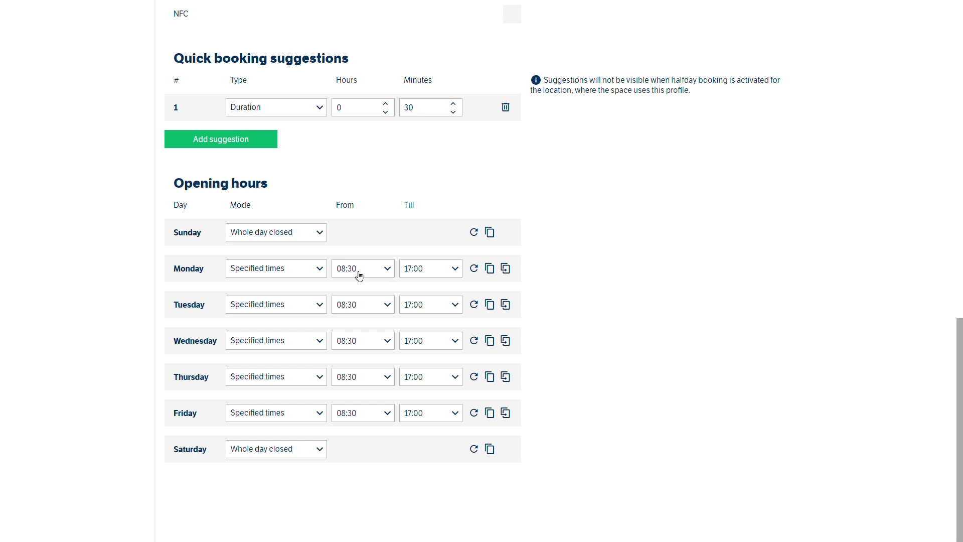
left_click(387, 271)
left_click(350, 321)
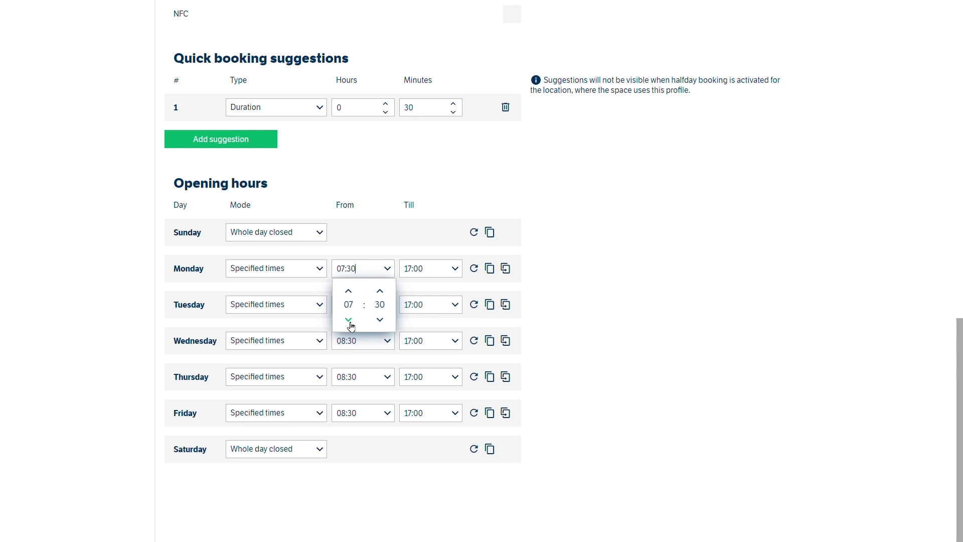
left_click(382, 322)
left_click(383, 323)
left_click(598, 273)
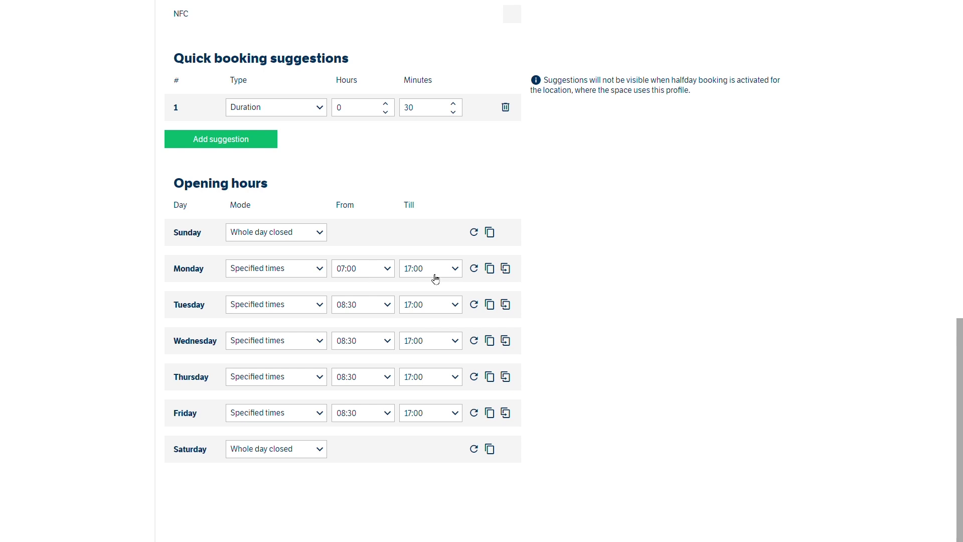
left_click(511, 272)
- Save the Office Parking profile
scroll(601, 294, "up", 8)
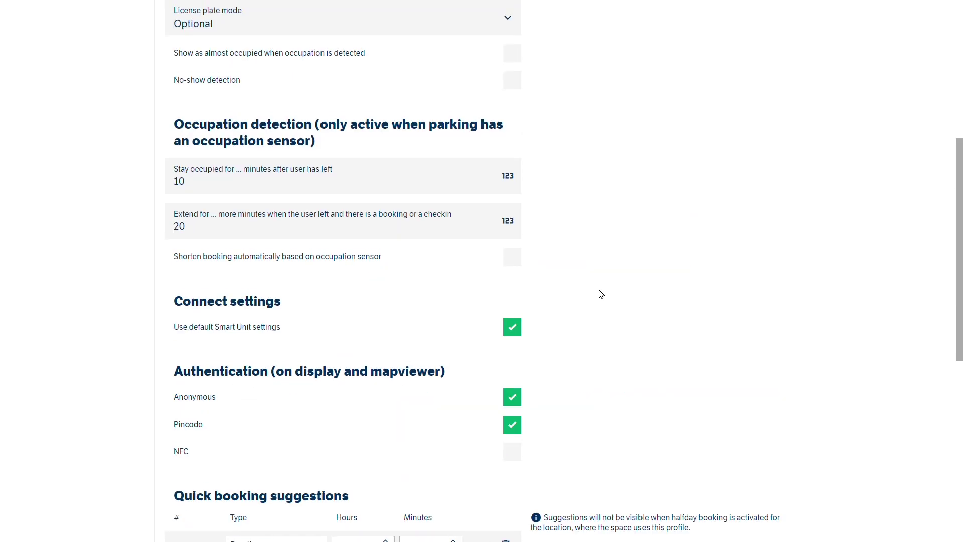
scroll(601, 294, "up", 5)
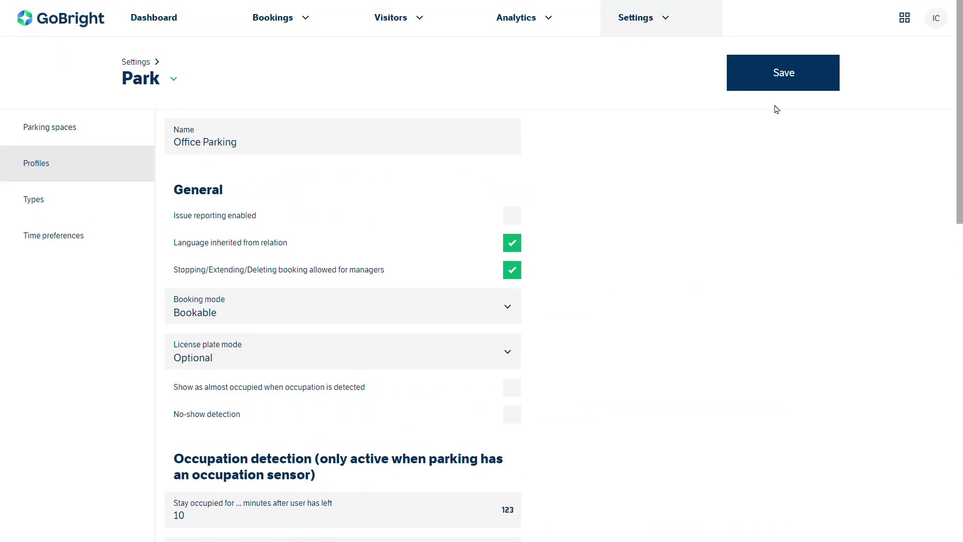
left_click(792, 72)
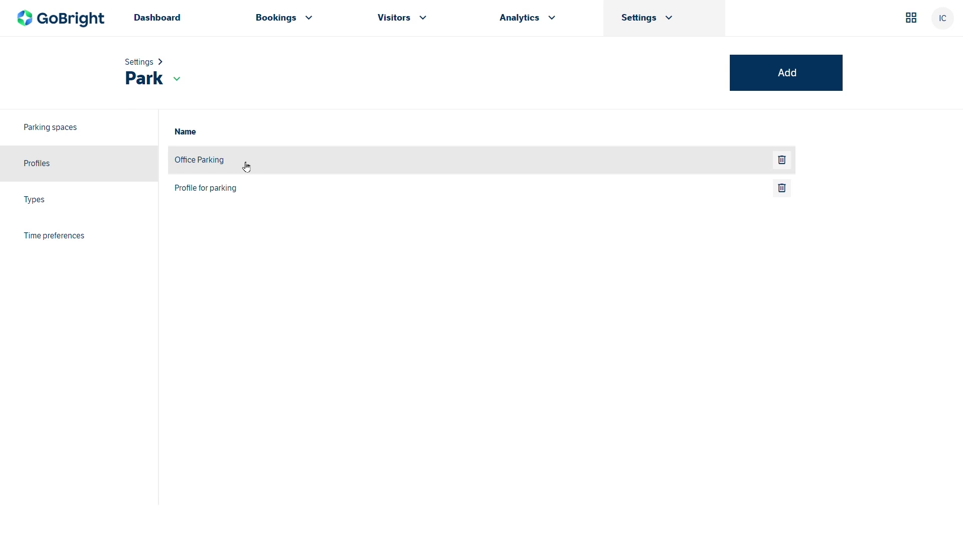
- Try assigning the Office Parking profile to parking space SOU Park 001, and return to the parking spaces list without saving
left_click(115, 134)
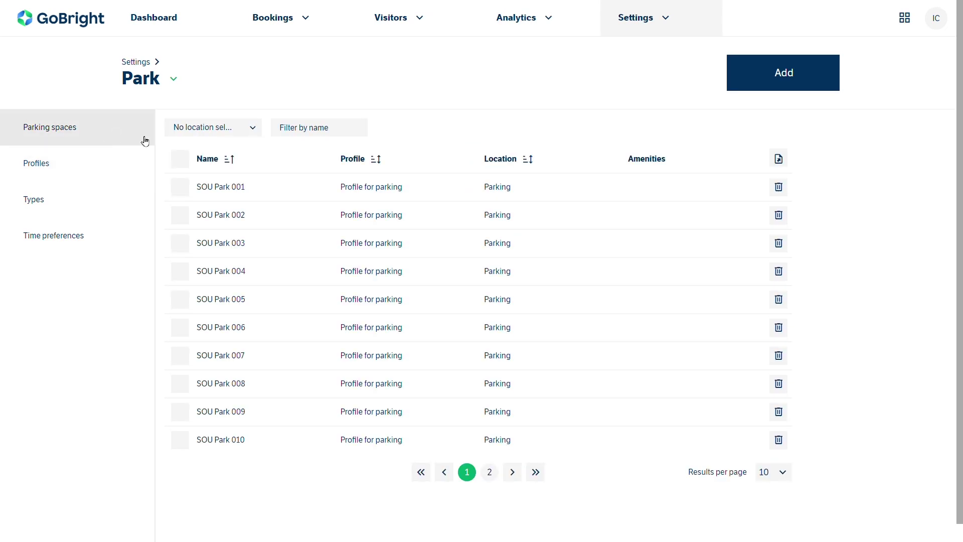
left_click(248, 188)
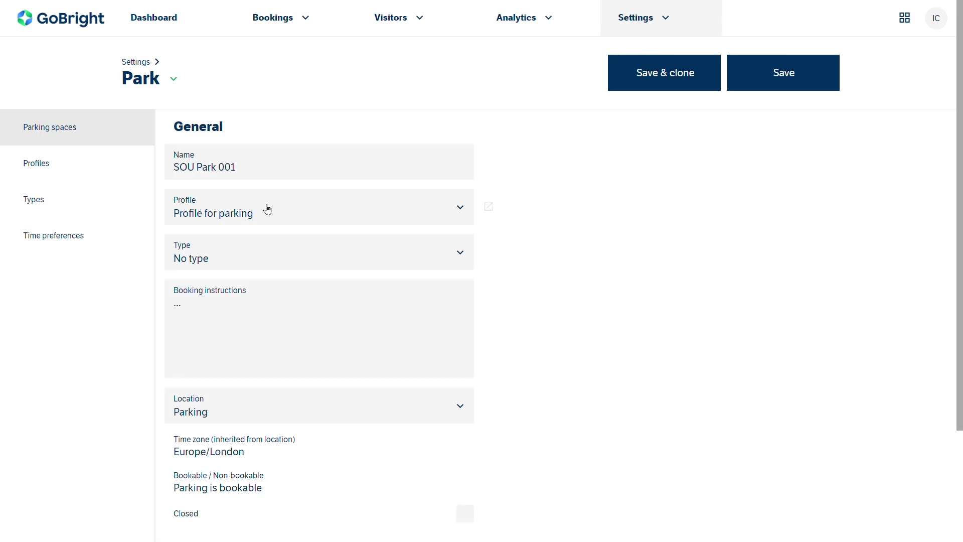
left_click(273, 216)
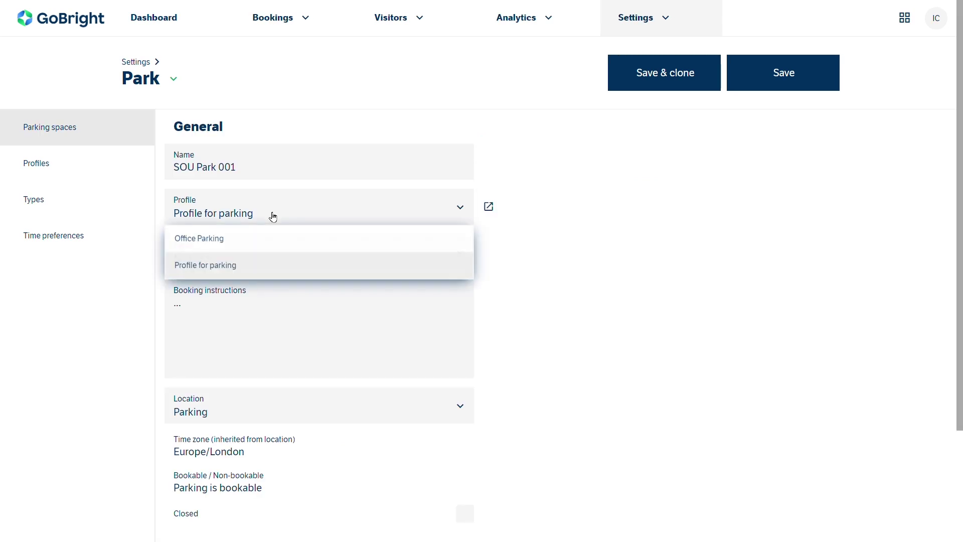
left_click(209, 243)
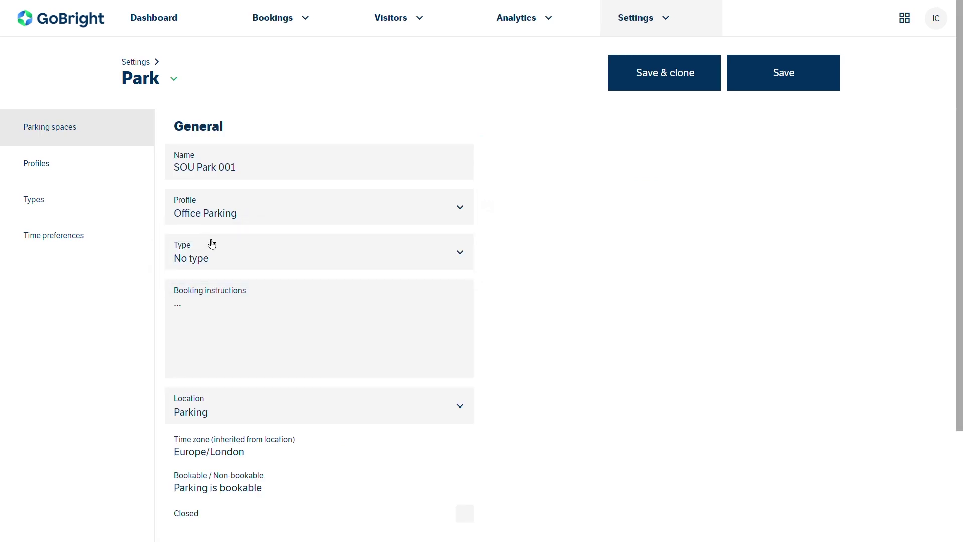
left_click(72, 131)
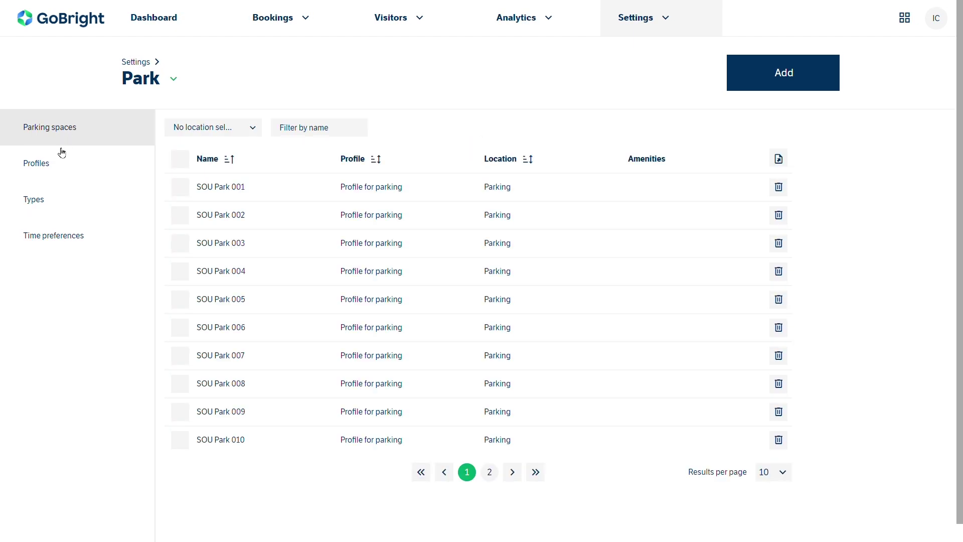
- Return to the dashboard
left_click(169, 16)
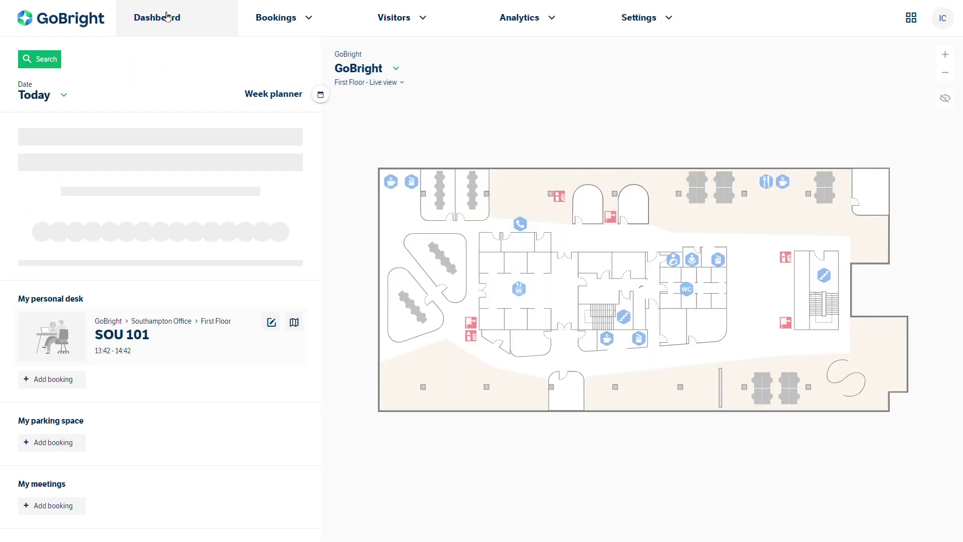